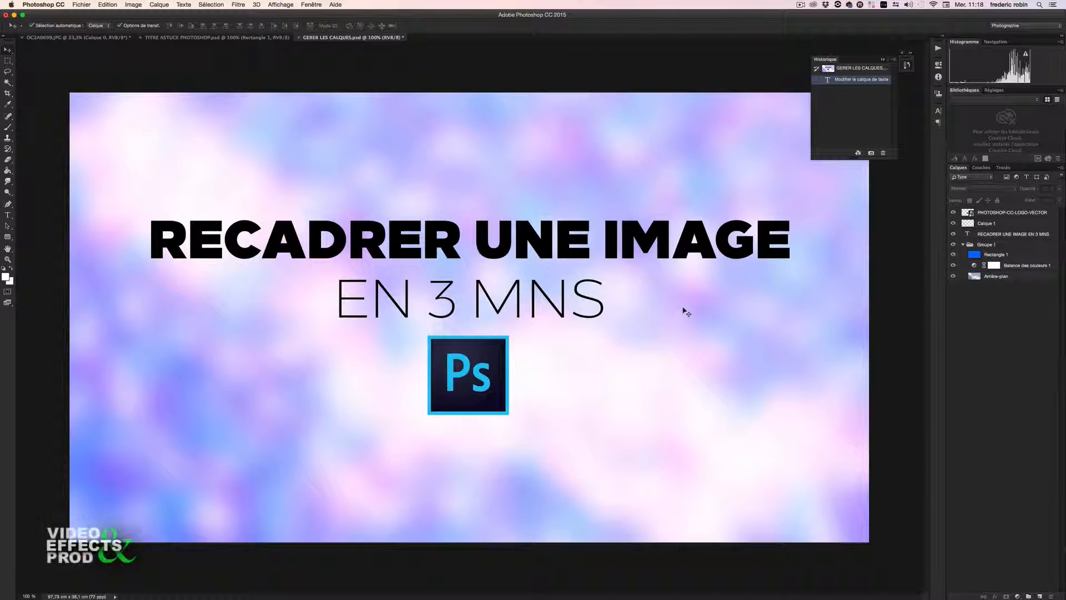
Switch to the OC2A0699.JPG photo document.
left_click(92, 39)
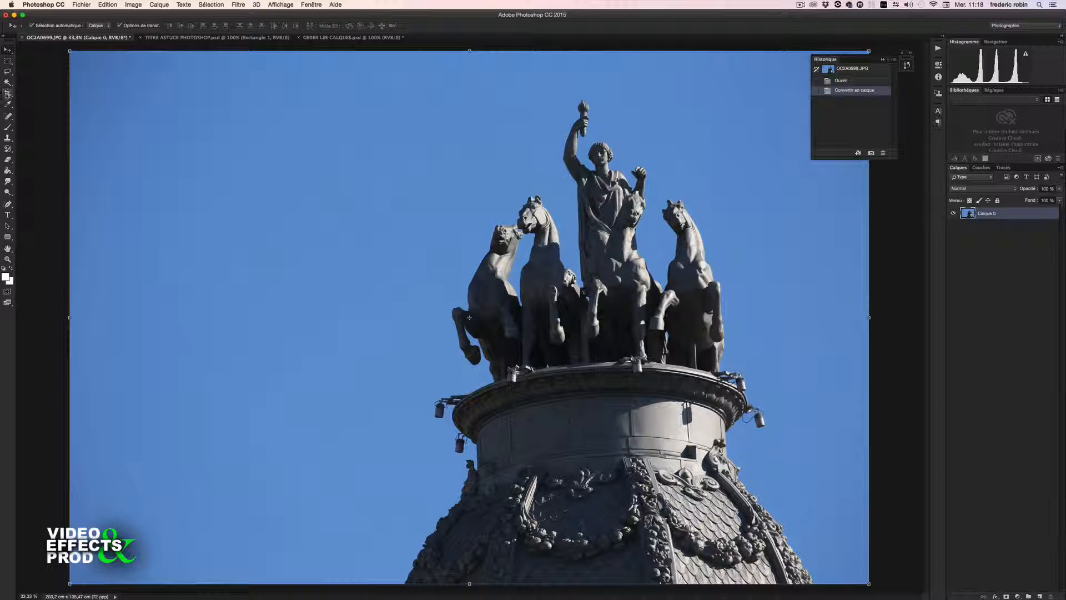
Crop the photo tightly around the horse-drawn statue and the top of its base, to about 142 × 91 cm.
left_click(7, 93)
left_click_drag(310, 102, 797, 421)
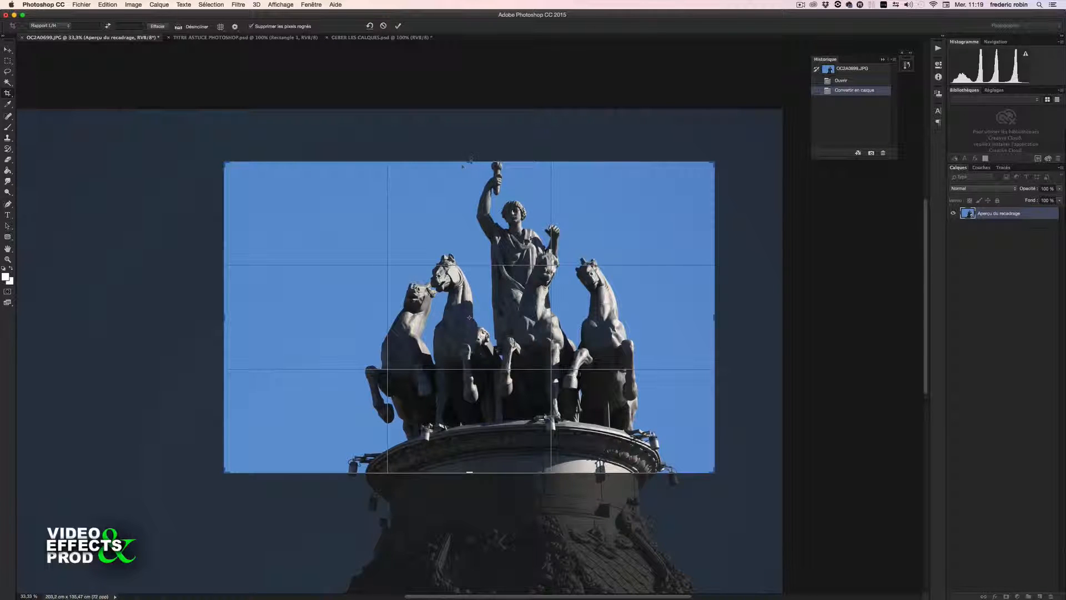
mouse_move(470, 162)
left_mouse_down()
mouse_move(471, 139)
mouse_move(470, 149)
left_mouse_up()
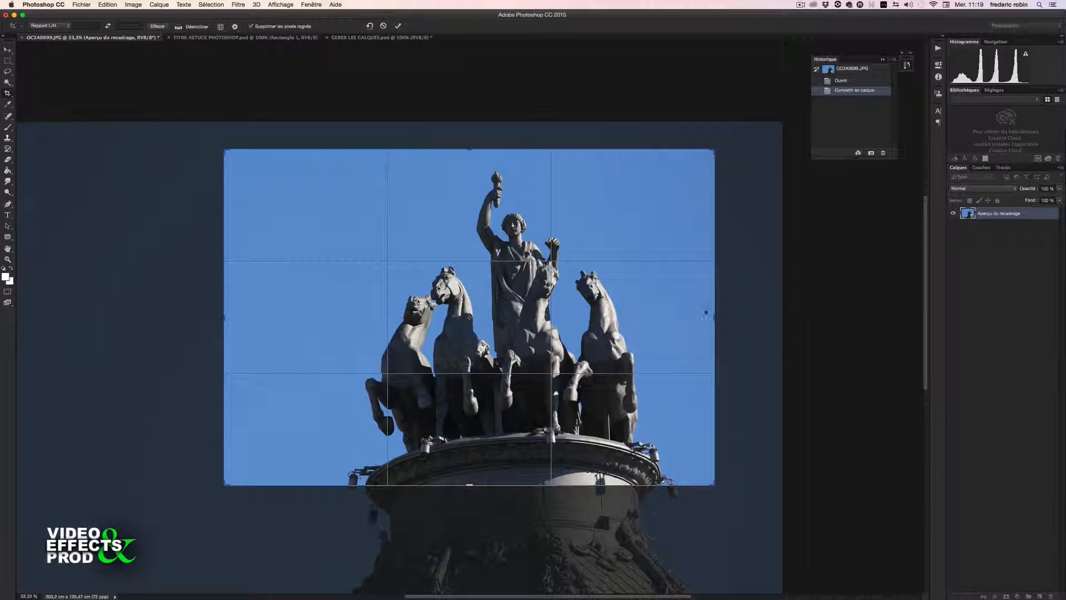
left_click_drag(713, 316, 746, 322)
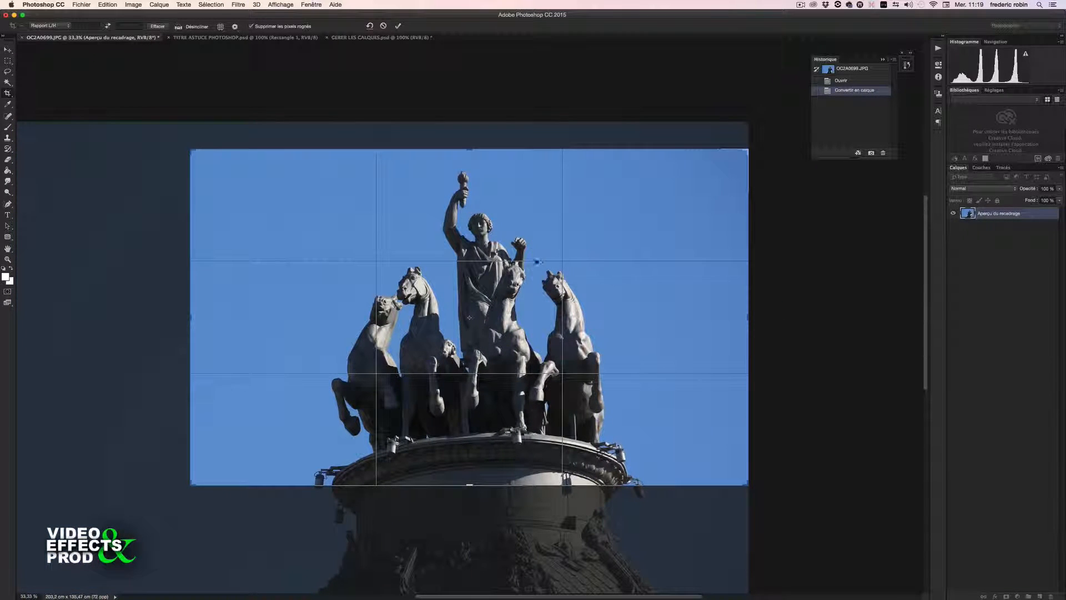
left_click_drag(469, 484, 469, 495)
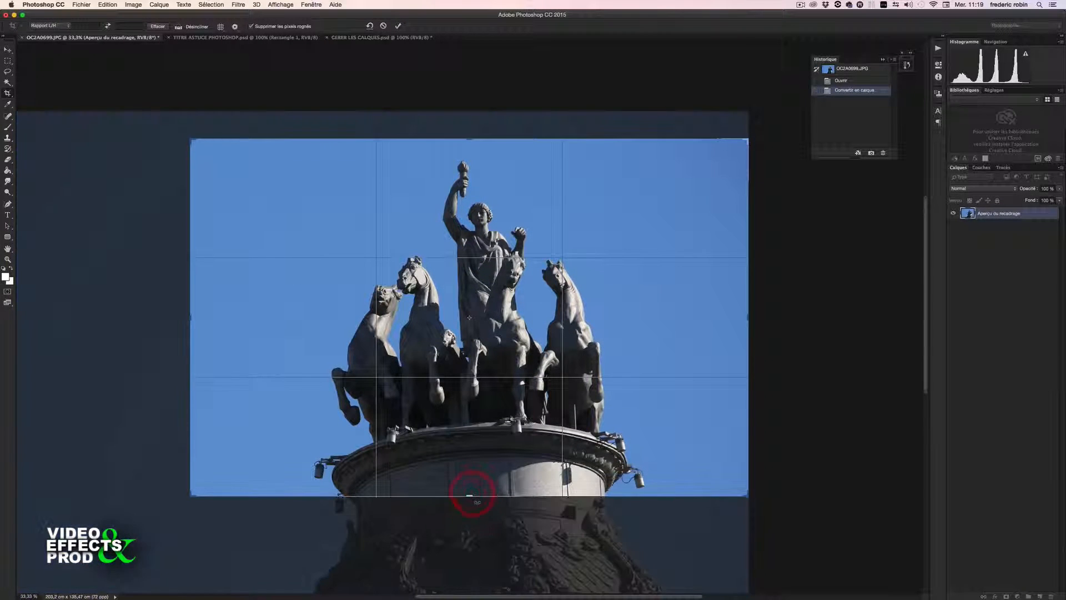
key("Return")
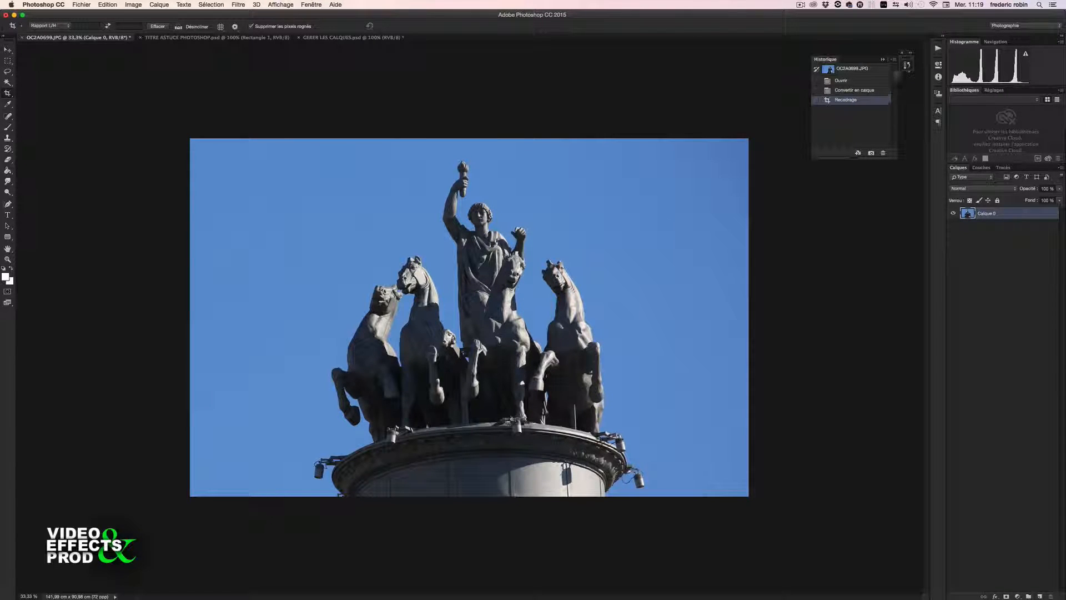
Compare the original and cropped history states and restore the photo to its original state.
left_click(832, 69)
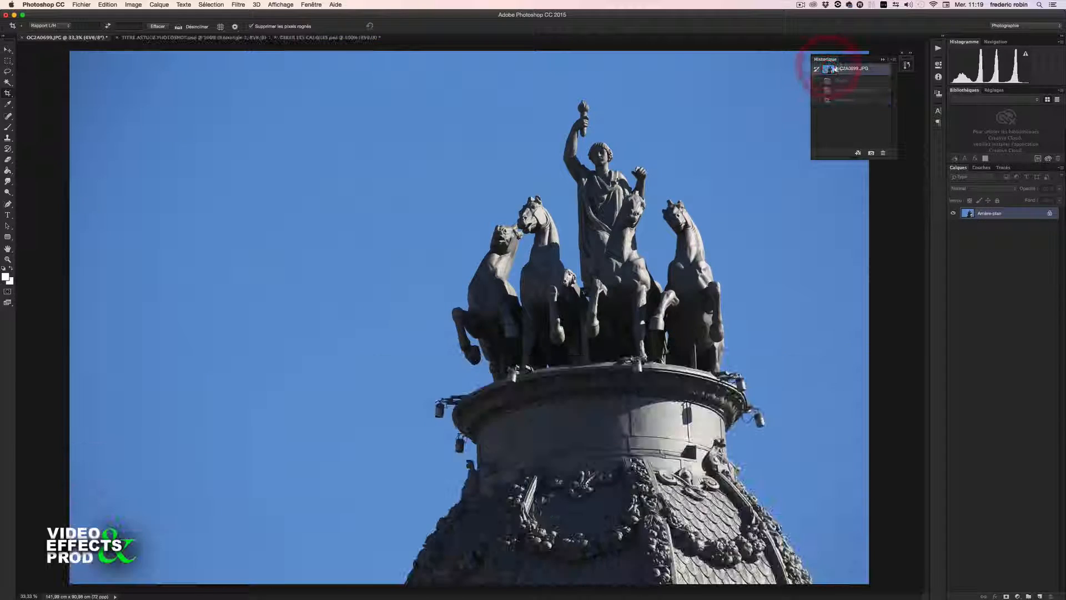
left_click(847, 90)
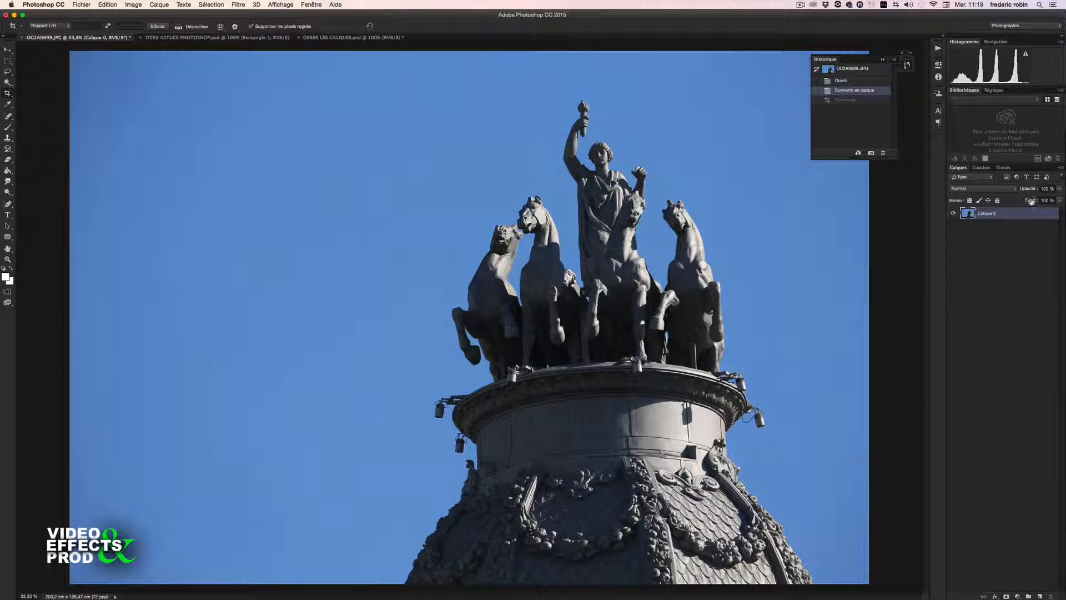
left_click(842, 100)
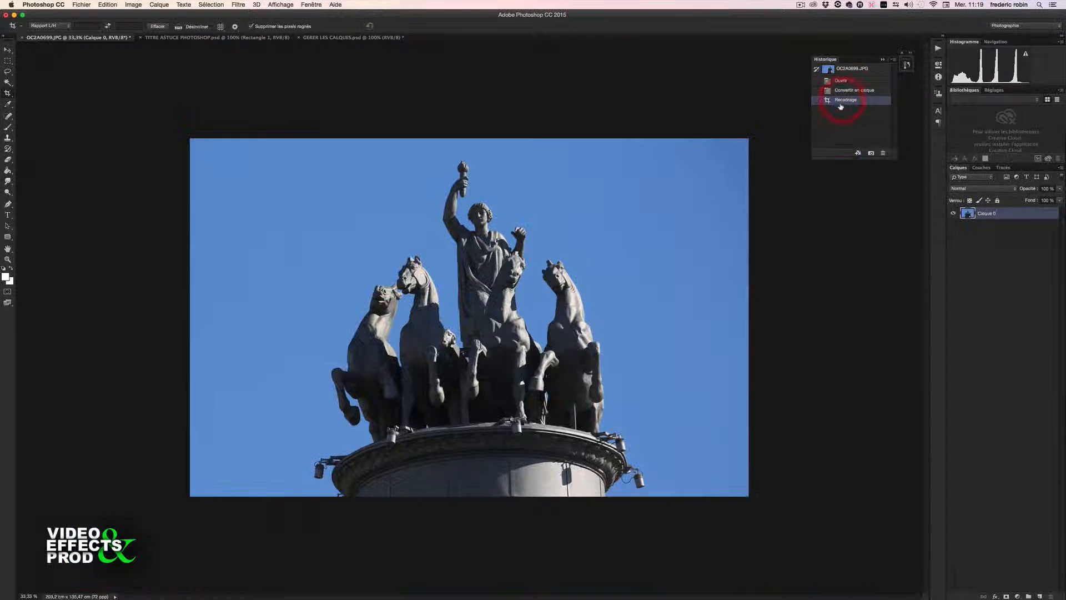
left_click(841, 71)
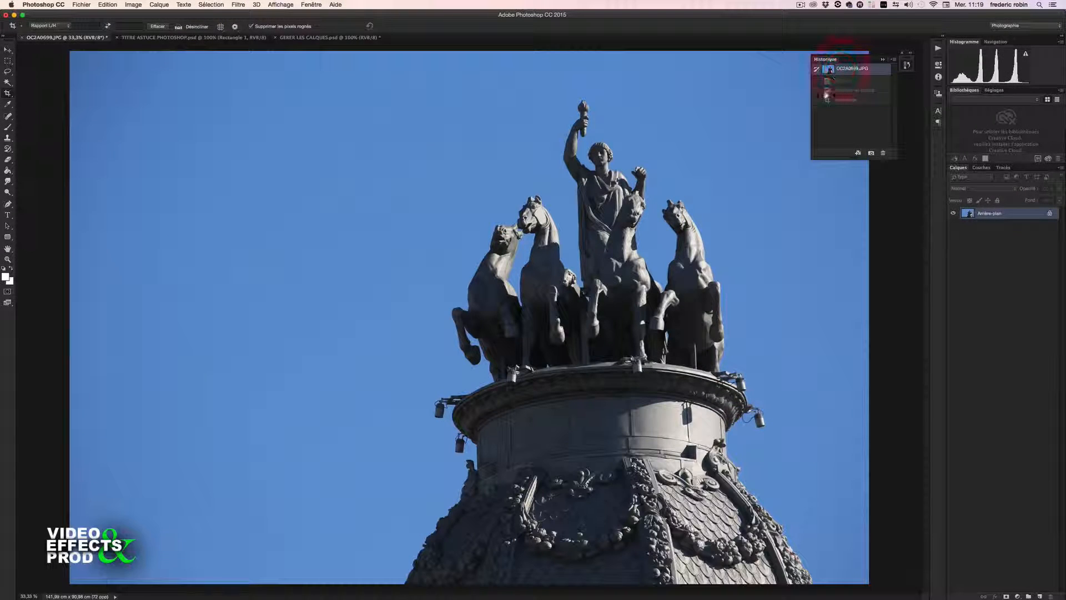
Draw a rectangular selection around the statue, extending to the photo's right edge, and invert the selection.
left_click(8, 61)
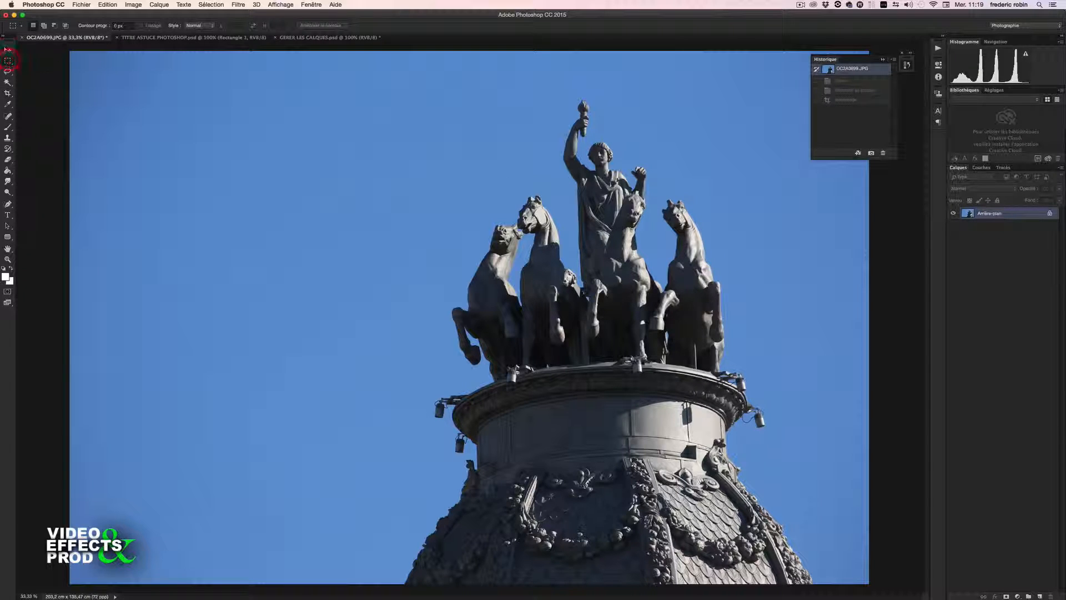
left_click_drag(304, 96, 880, 423)
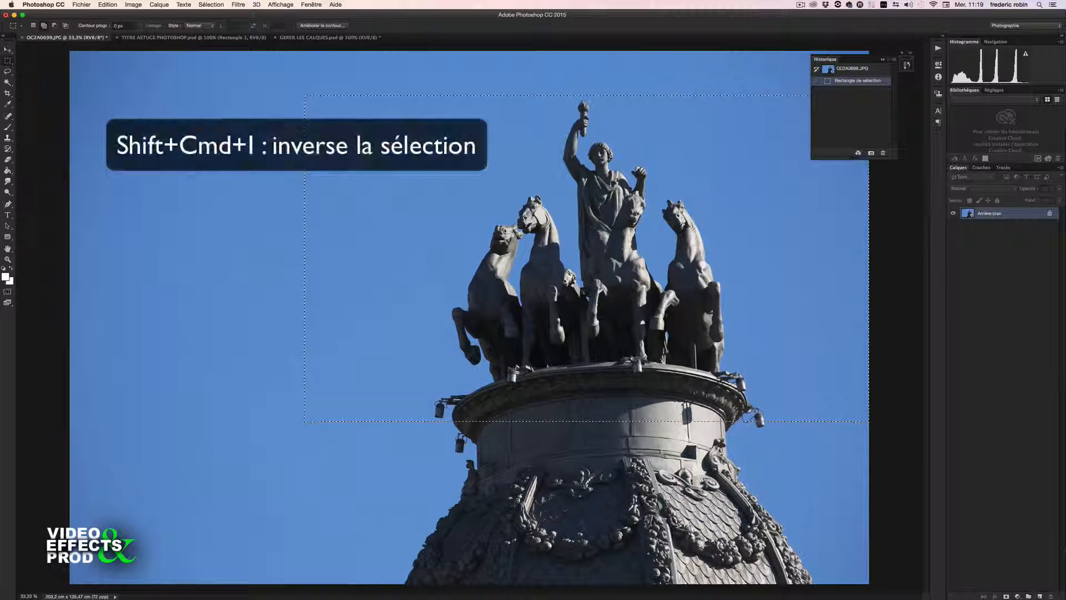
key("shift+super+i")
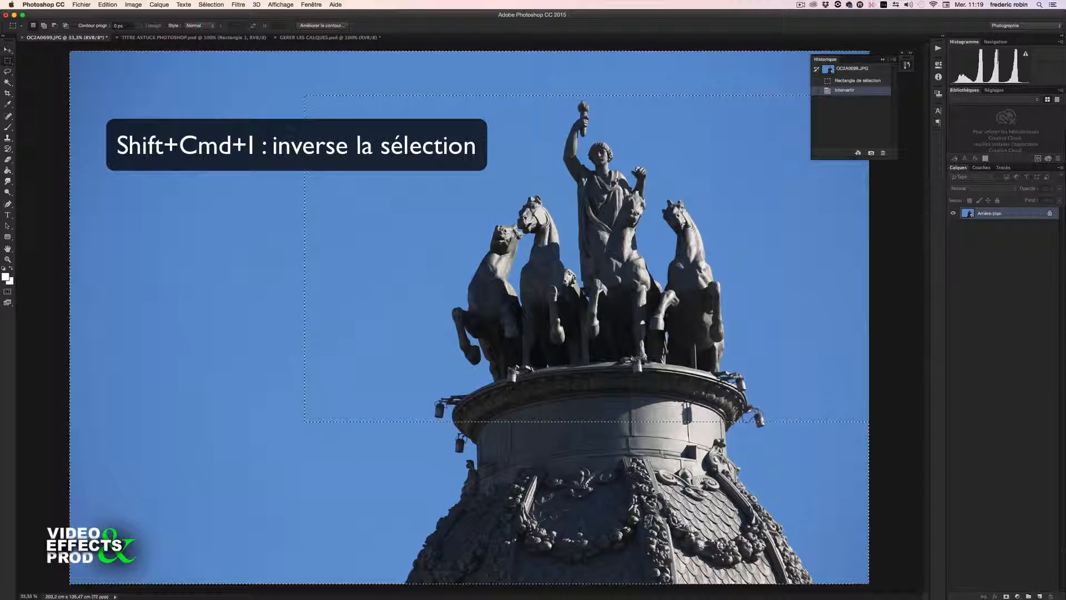
key("shift+BackSpace")
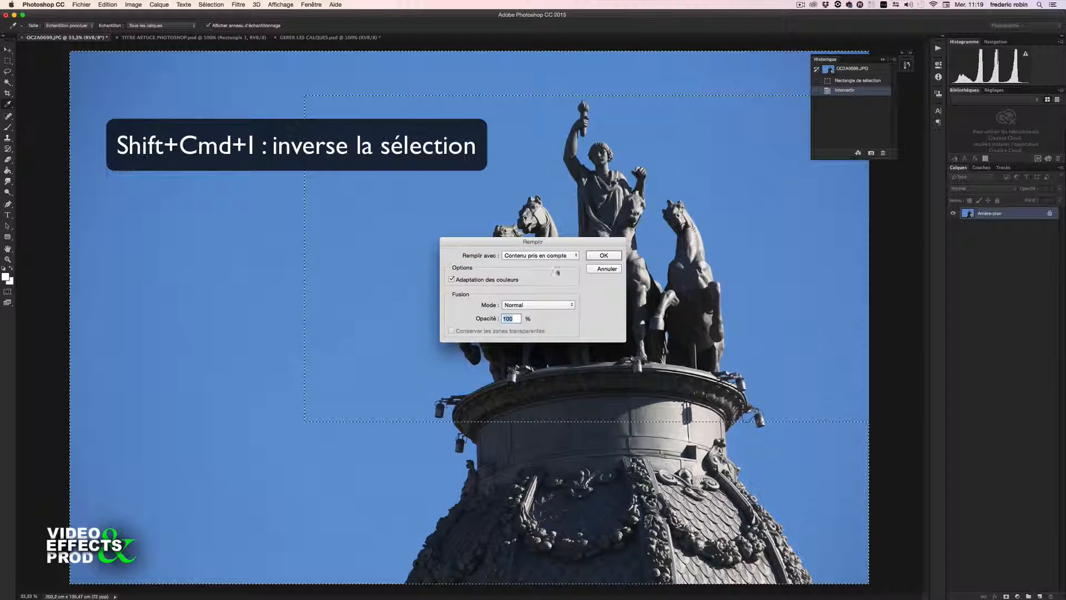
left_click(599, 270)
key("m")
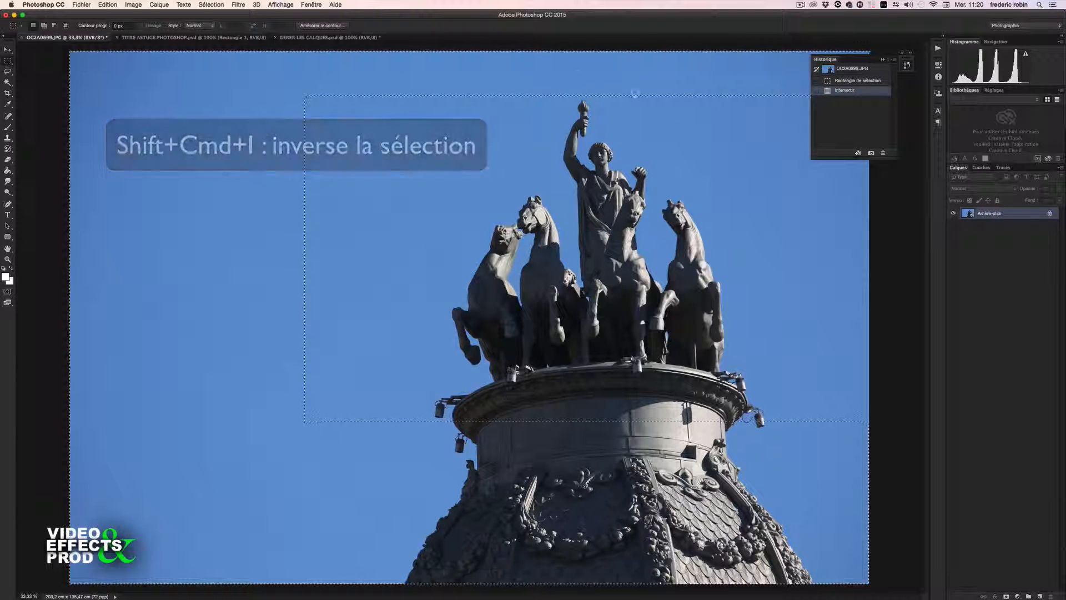
Convert the locked background into a regular layer named Calque 0.
double_click(980, 215)
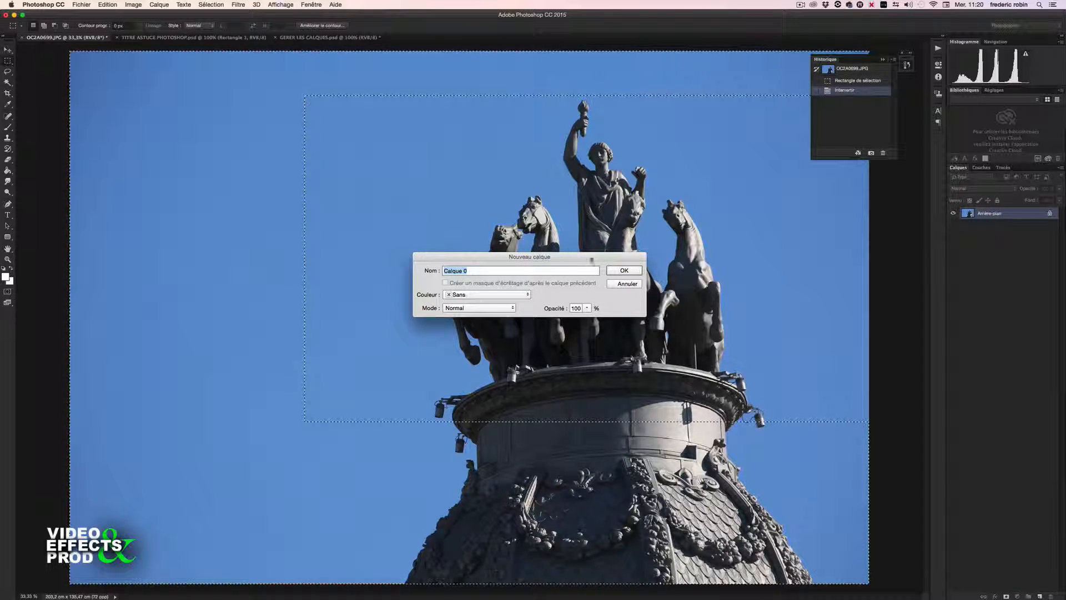
left_click(624, 271)
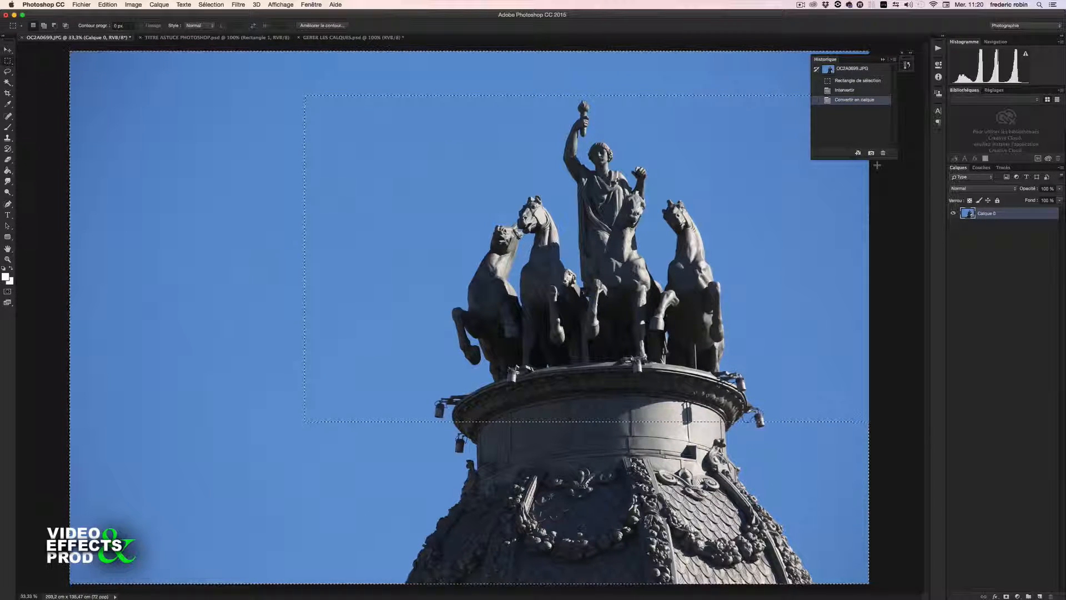
Try erasing the area around the statue and deselecting, and return the history to the layer-conversion state.
key("Delete")
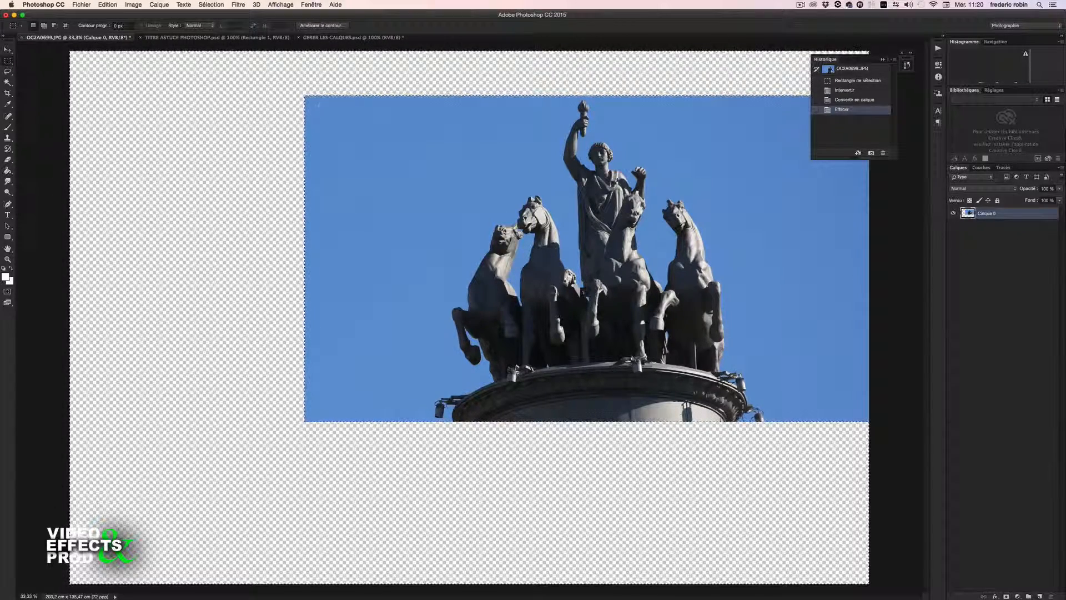
key("super+d")
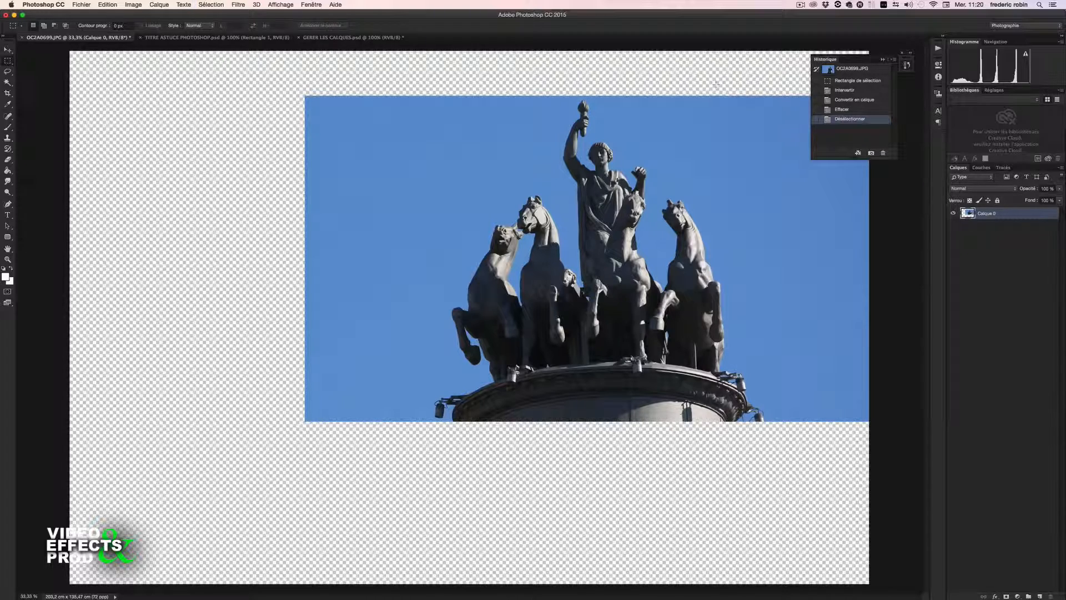
left_click(853, 100)
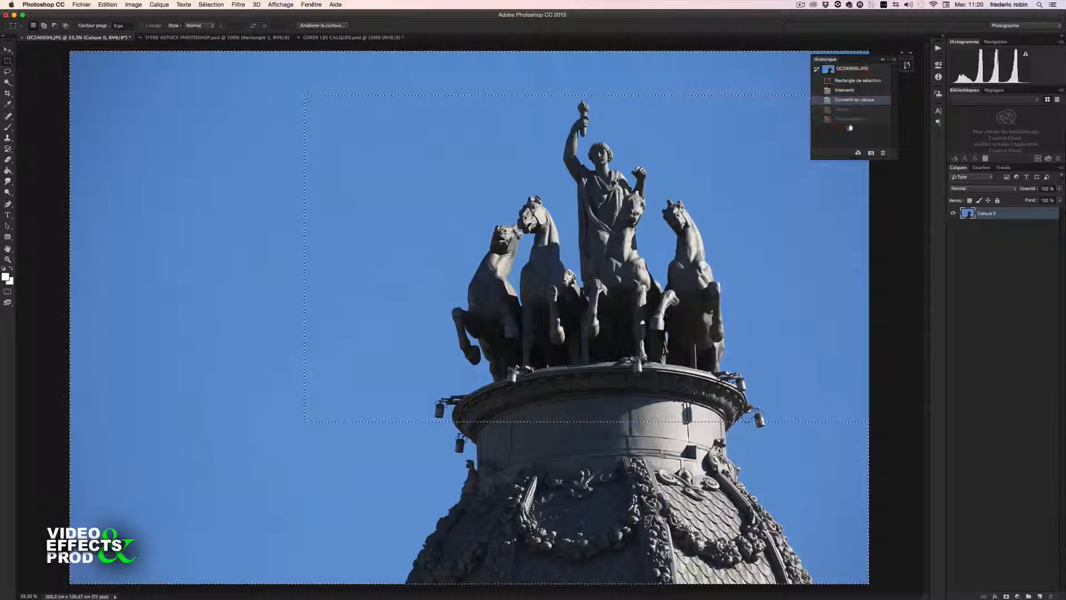
Remove the selection and crop the photo to a wide frame of about 189 × 90 cm around the statue and sky.
key("super+d")
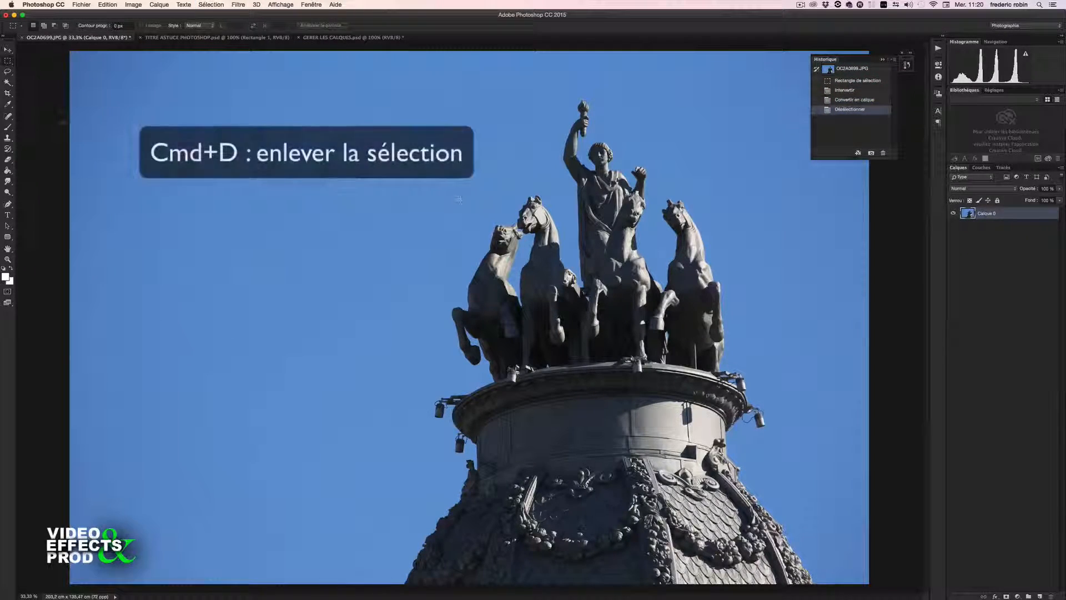
left_click(7, 93)
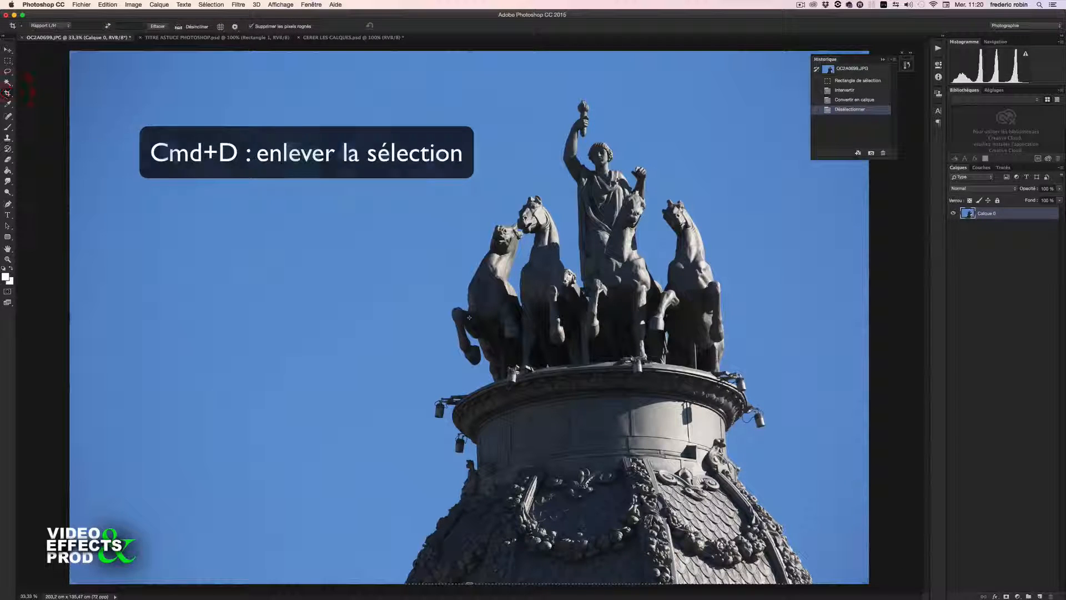
left_click_drag(131, 111, 871, 385)
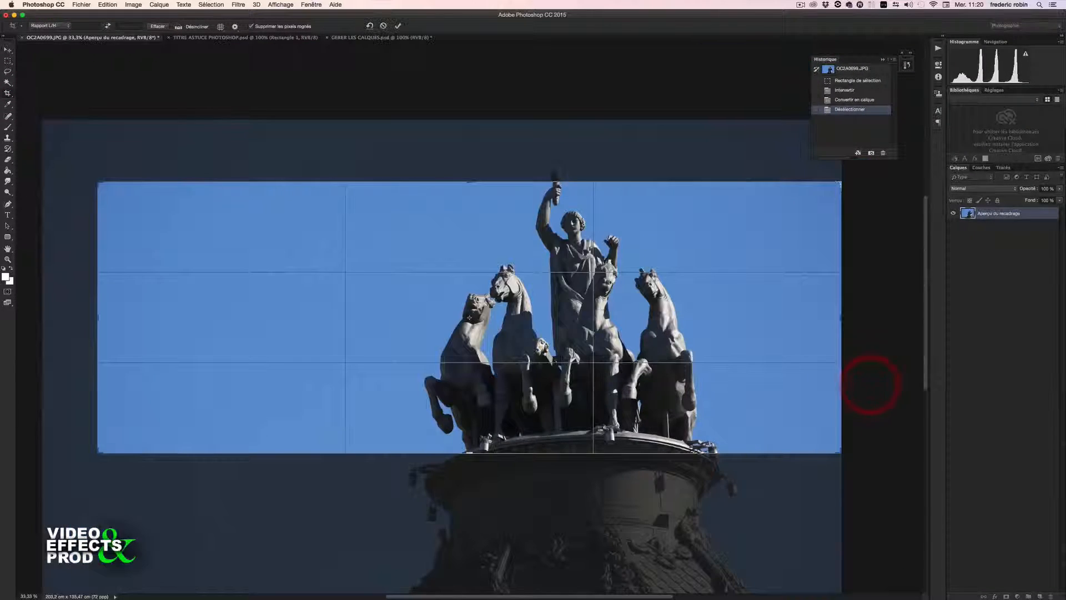
left_click_drag(469, 181, 473, 165)
left_click_drag(469, 470, 469, 493)
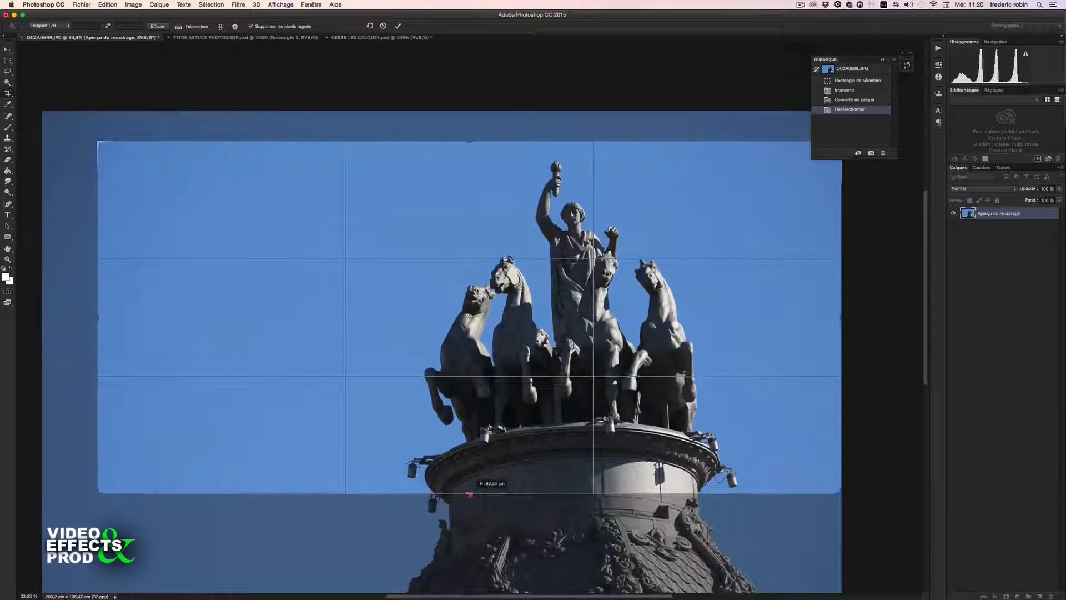
key("Return")
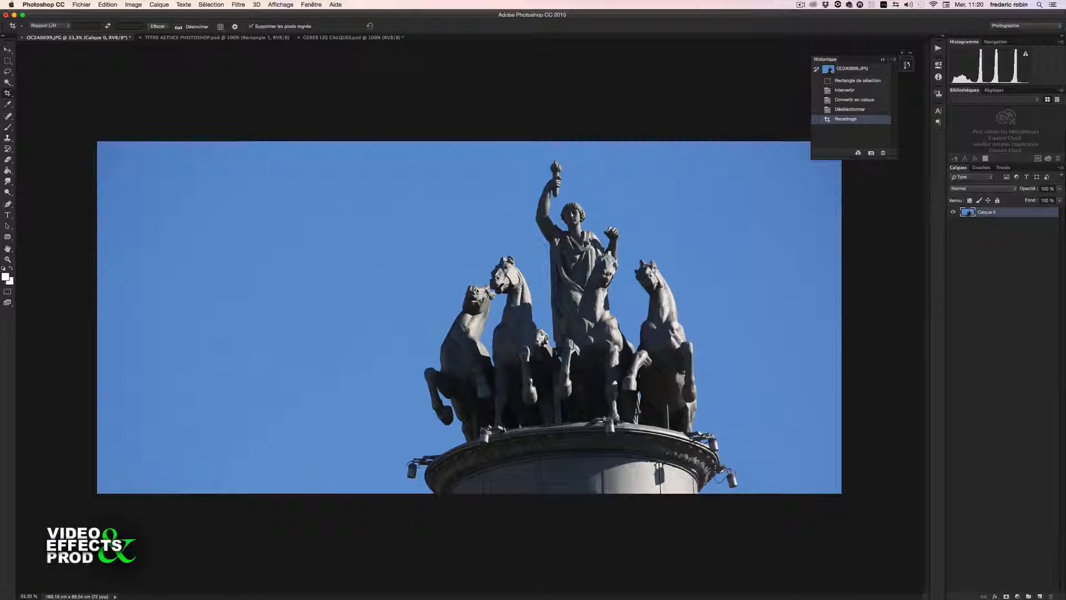
key("v")
mouse_move(369, 302)
left_mouse_down()
mouse_move(333, 295)
mouse_move(371, 305)
left_mouse_up()
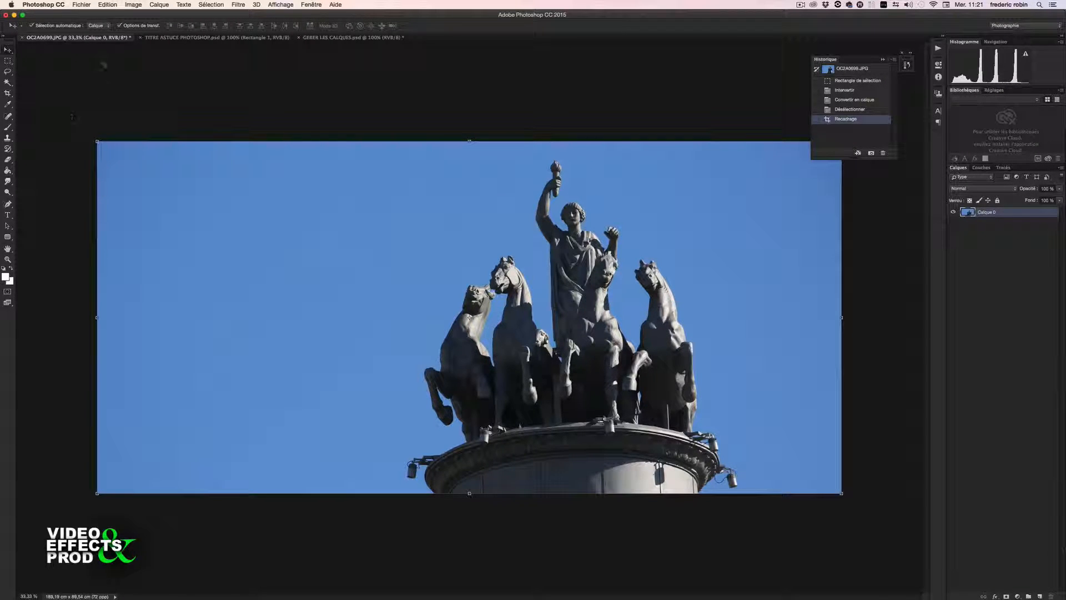
left_click(133, 4)
mouse_move(149, 28)
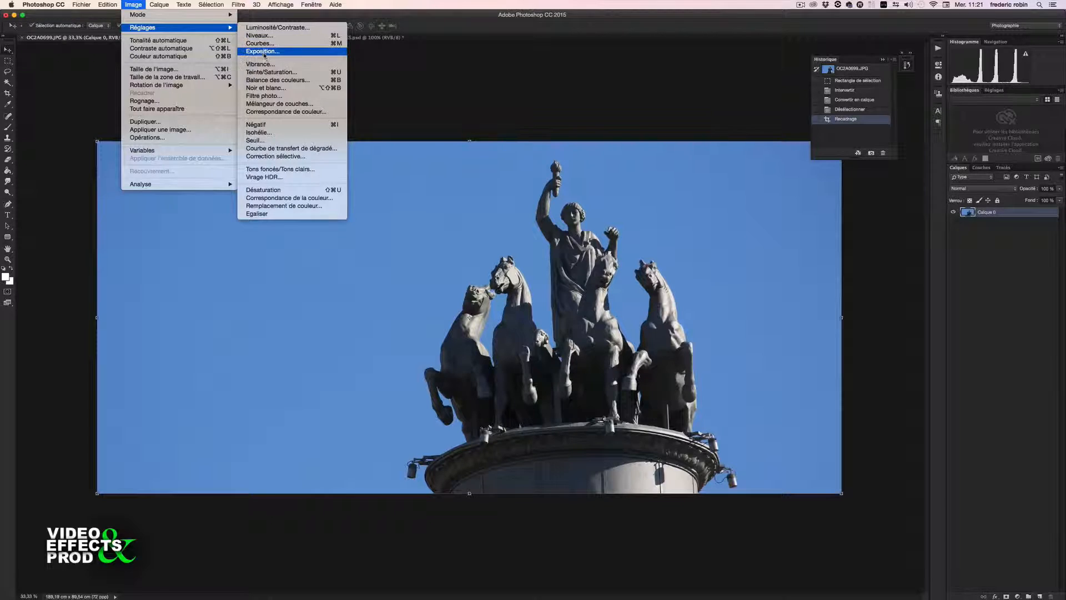
left_click(407, 208)
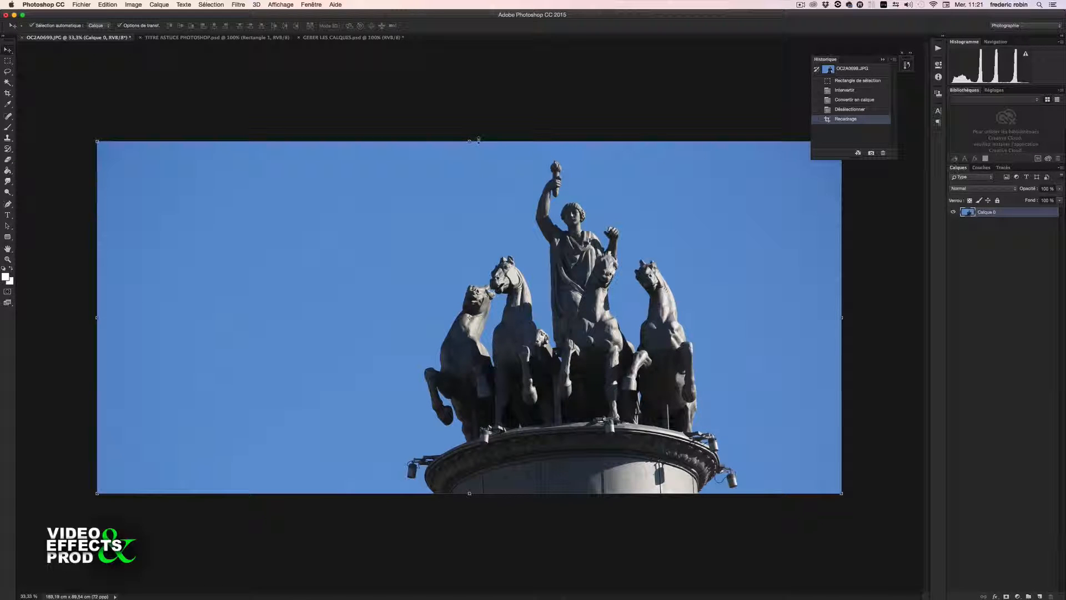
Revert the crop through the history, back to the layer-conversion state with the inverted selection active.
left_click(846, 69)
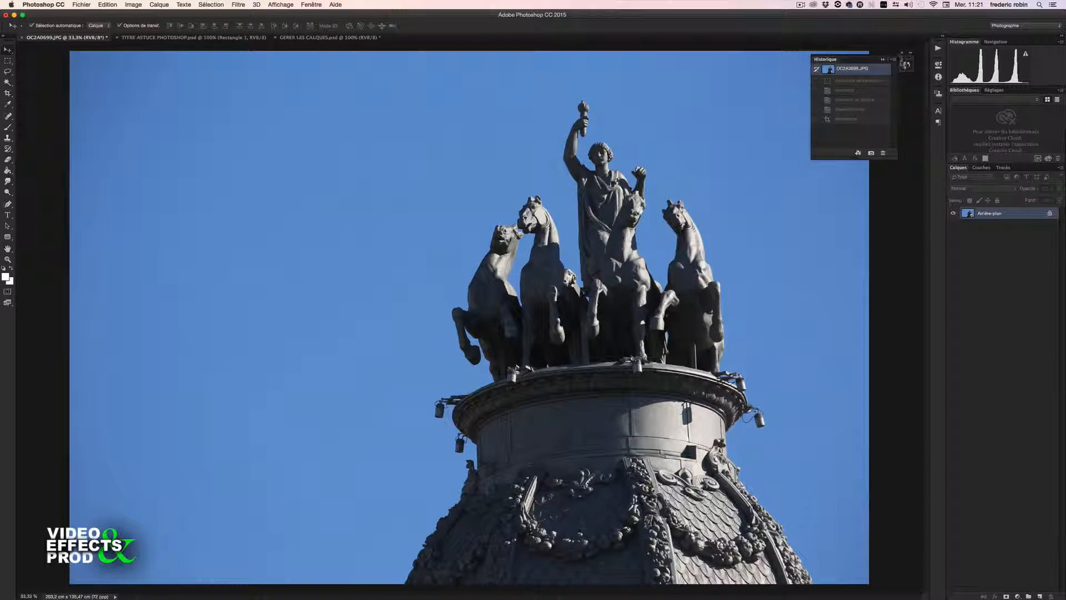
left_click(844, 100)
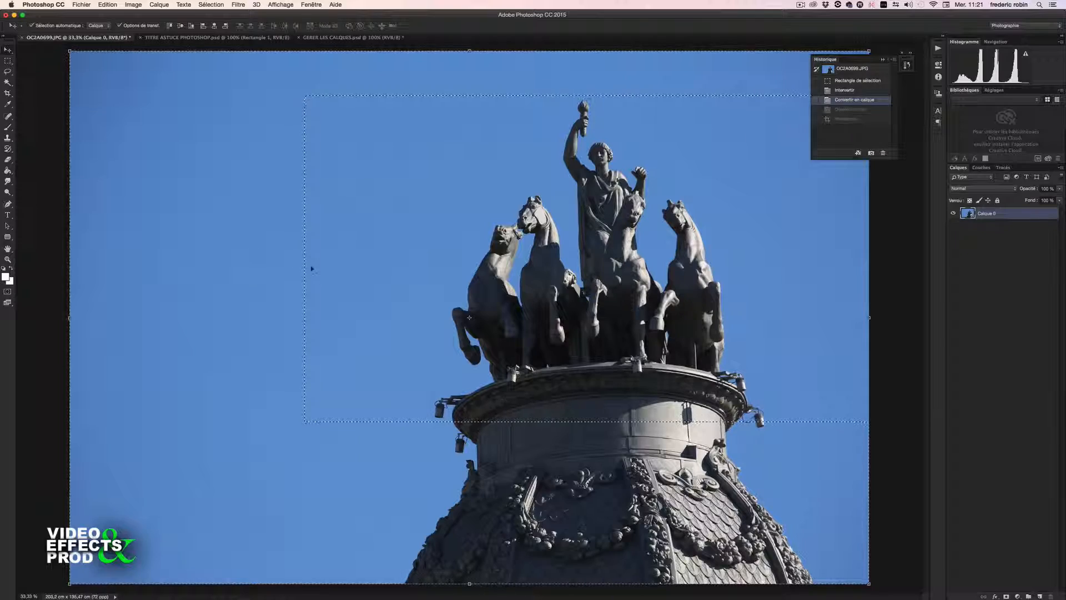
mouse_move(305, 272)
left_mouse_down()
mouse_move(228, 256)
mouse_move(309, 275)
left_mouse_up()
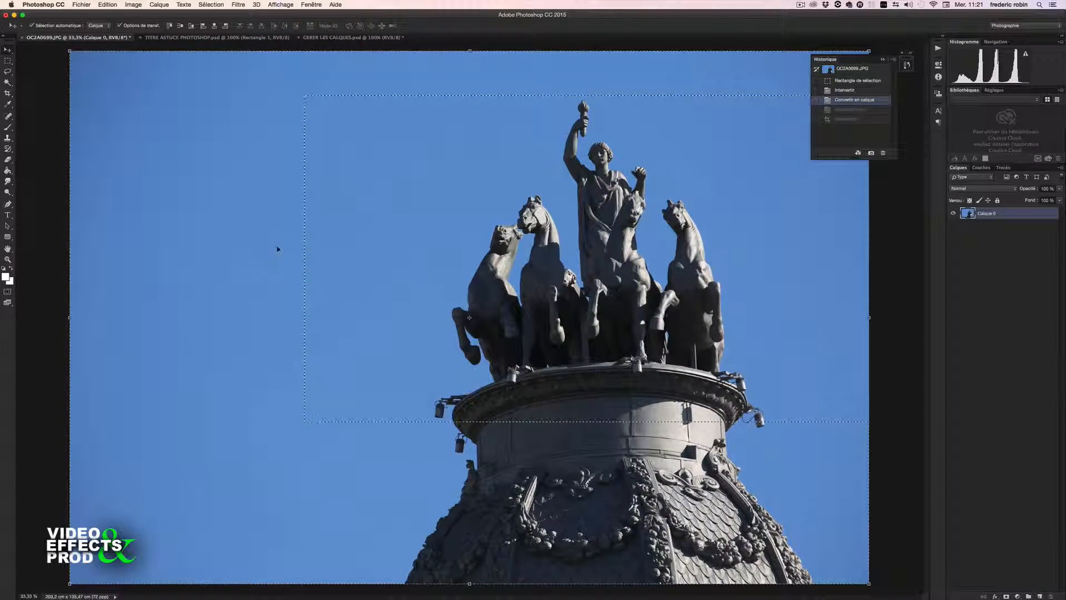